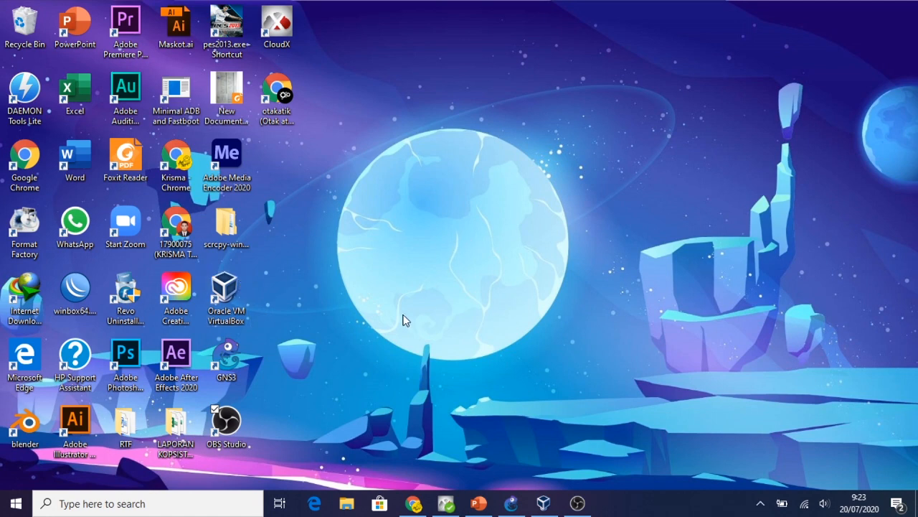
Step: Open Oracle VM VirtualBox in a maximized window and start importing a virtual appliance
left_click(238, 295)
double_click(237, 295)
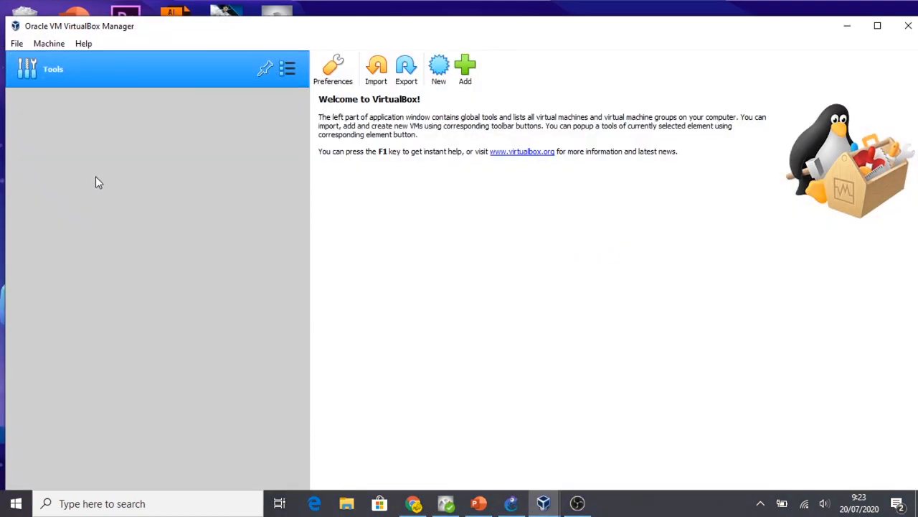
double_click(550, 33)
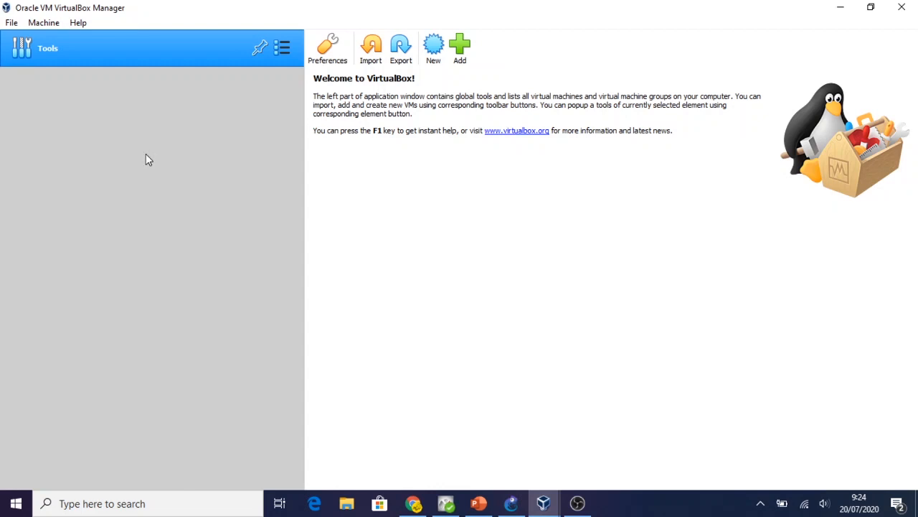
left_click(11, 23)
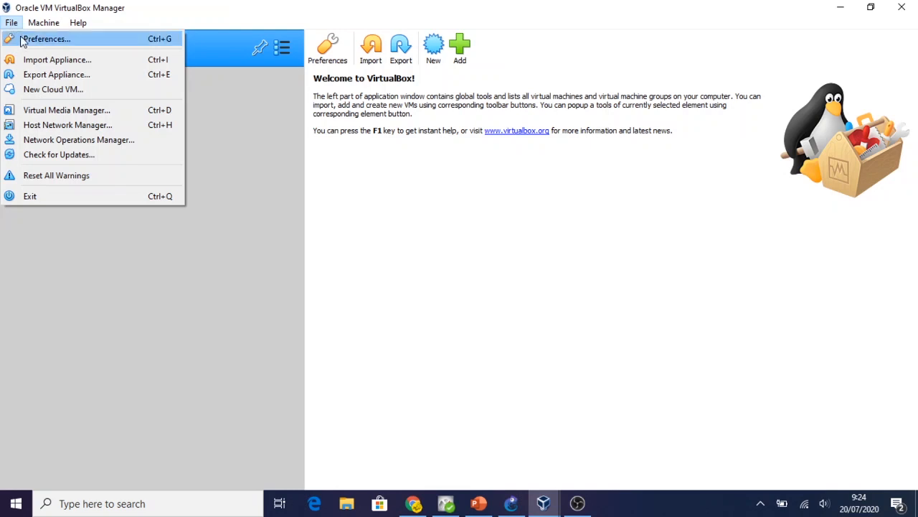
left_click(83, 61)
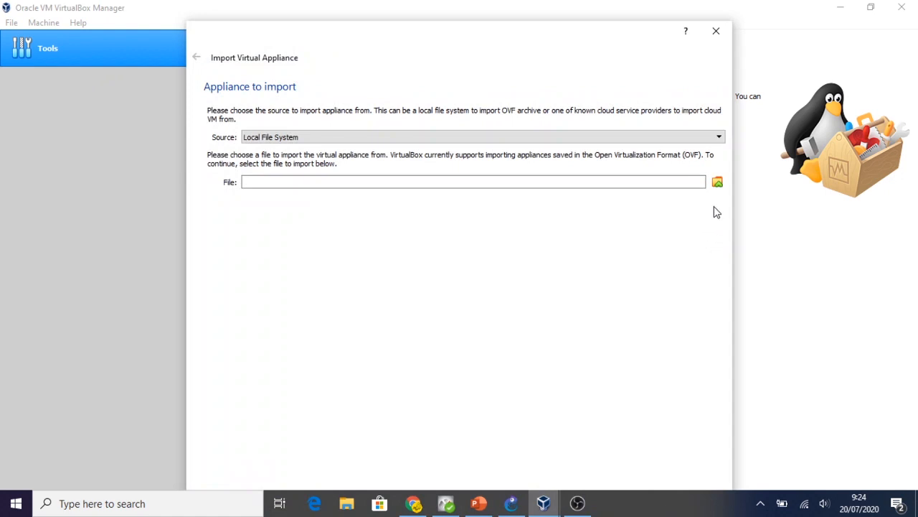
Step: Browse for the appliance file in the Virtual Box folder on the DATA (G:) drive
left_click(717, 183)
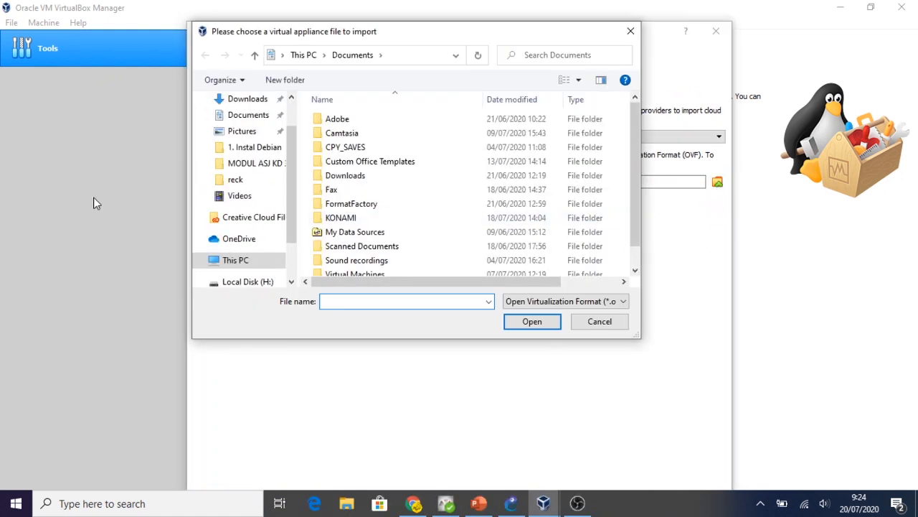
left_click_drag(293, 205, 304, 236)
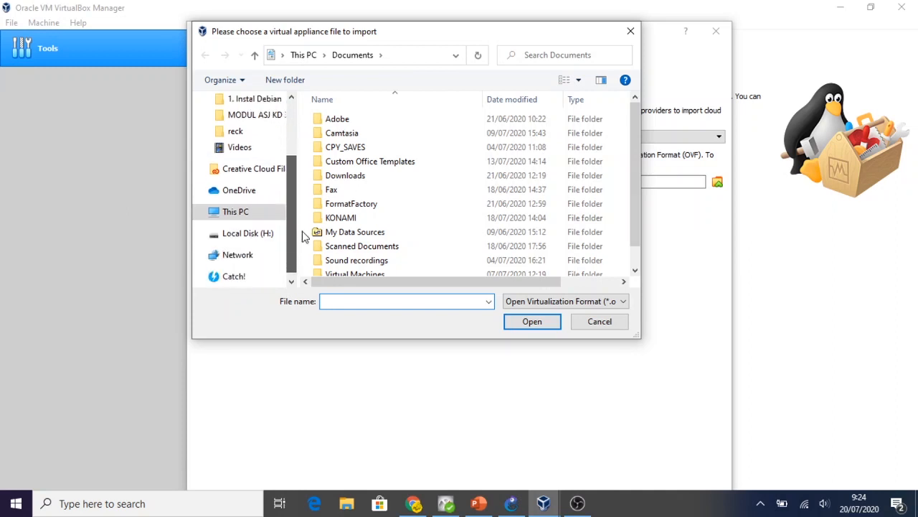
left_click(259, 221)
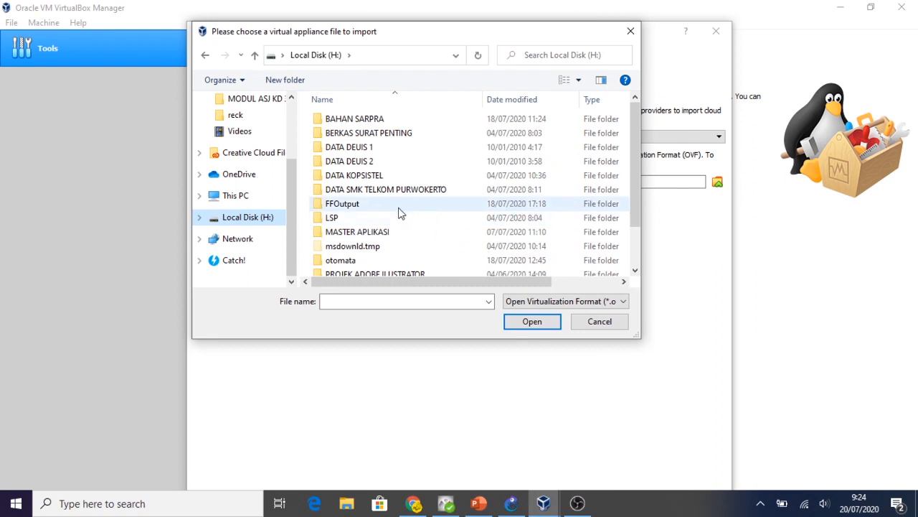
scroll(294, 217, "up", 1)
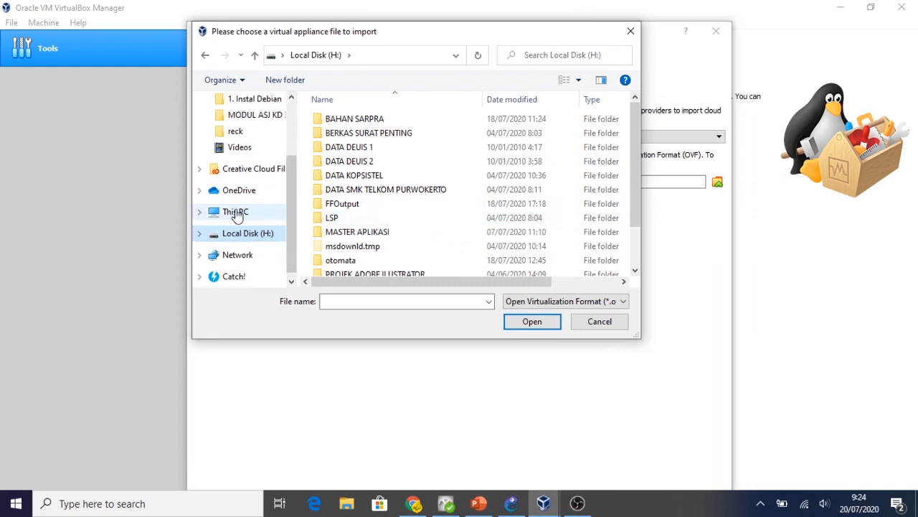
left_click(236, 211)
scroll(463, 217, "down", 5)
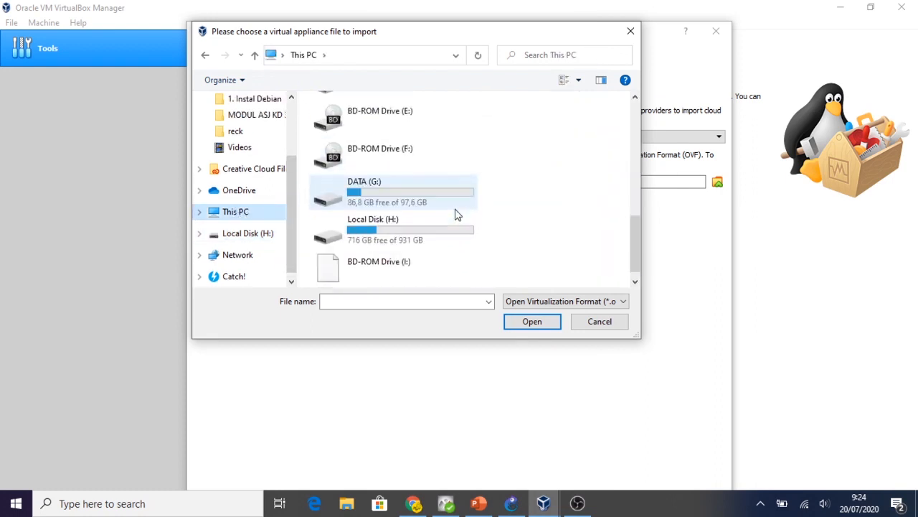
double_click(378, 197)
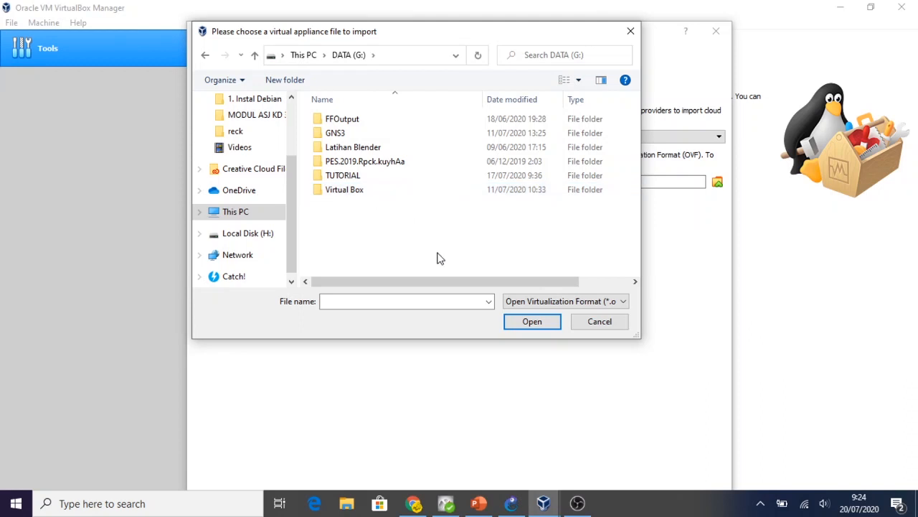
double_click(371, 195)
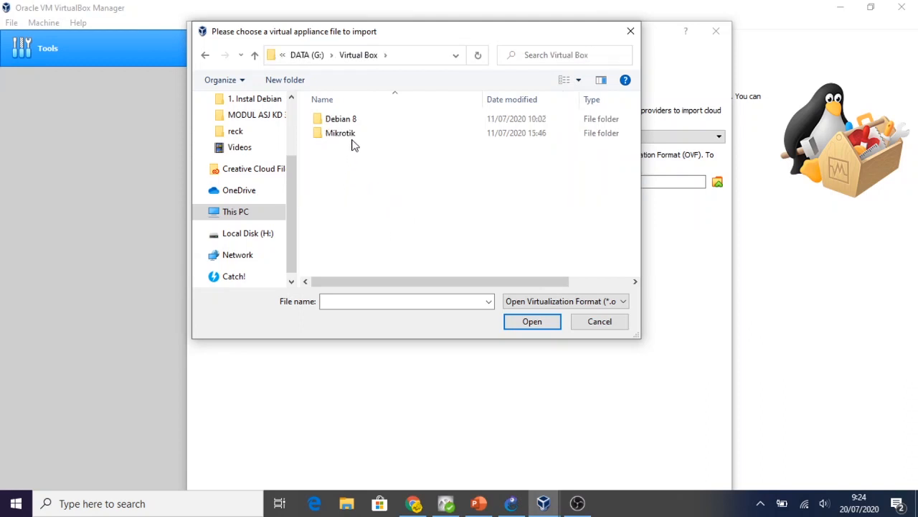
Step: Import MikroTik-RouterOS-6.40.1.ova from the MikroTik RouterOS 6.40.1 subfolder of Mikrotik, keeping the suggested appliance settings
double_click(353, 137)
double_click(397, 122)
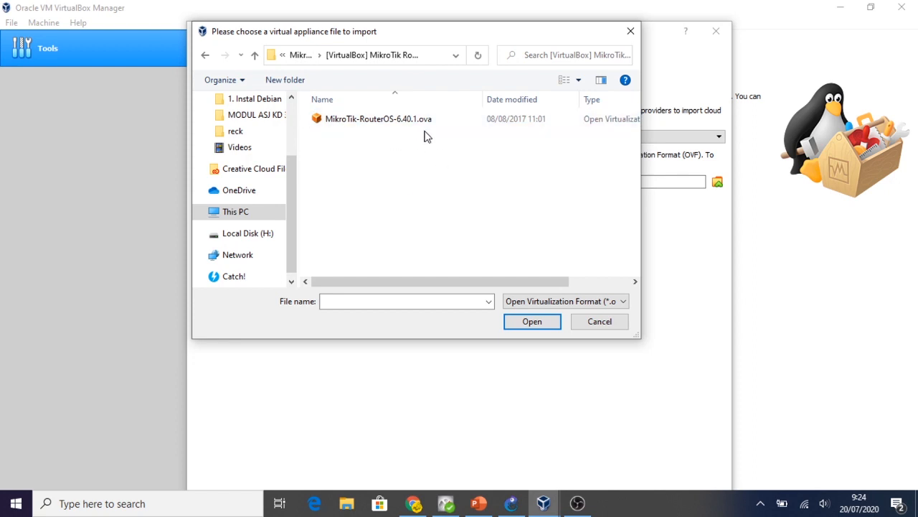
left_click(369, 124)
left_click(532, 322)
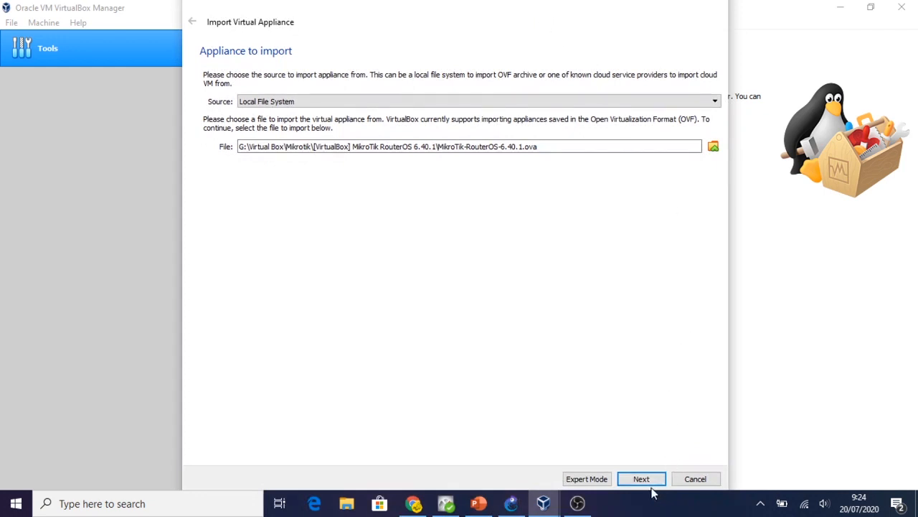
left_click(645, 481)
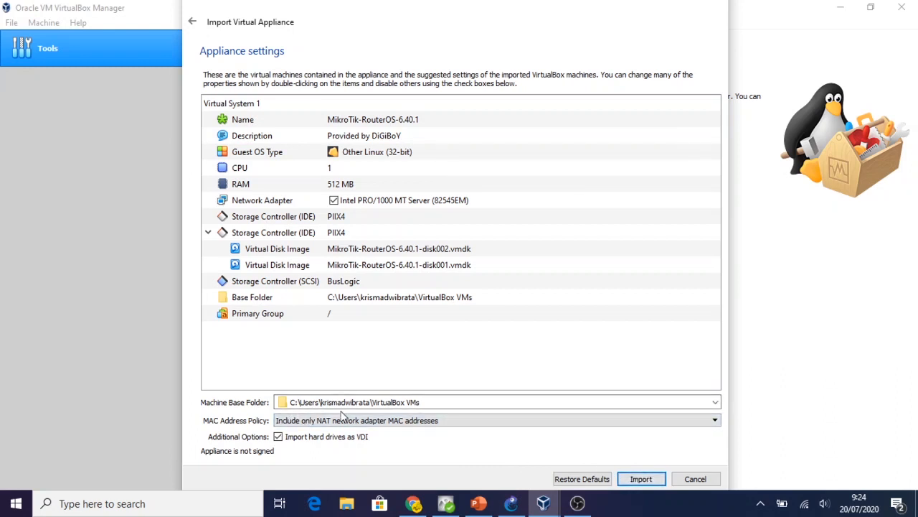
left_click(643, 484)
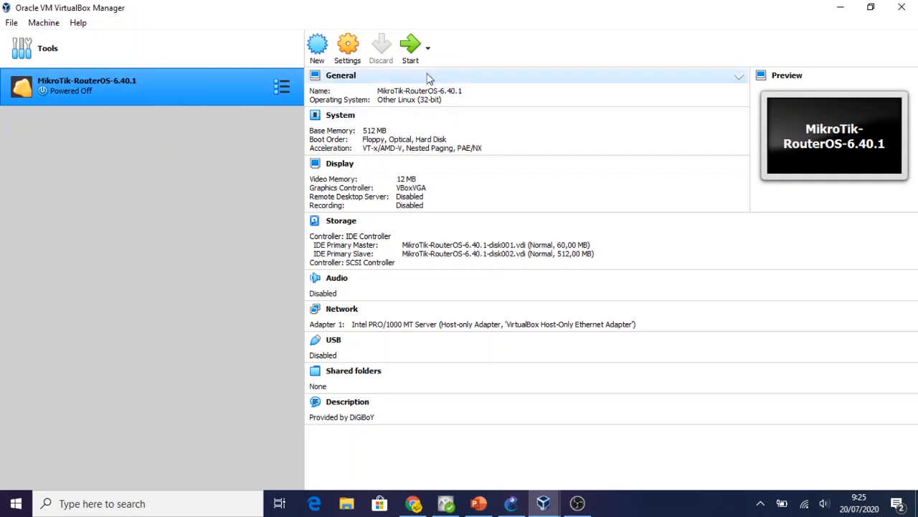
Step: Test-boot the MikroTik-RouterOS-6.40.1 virtual machine up to its login prompt, power it off and close VirtualBox Manager
left_click(410, 47)
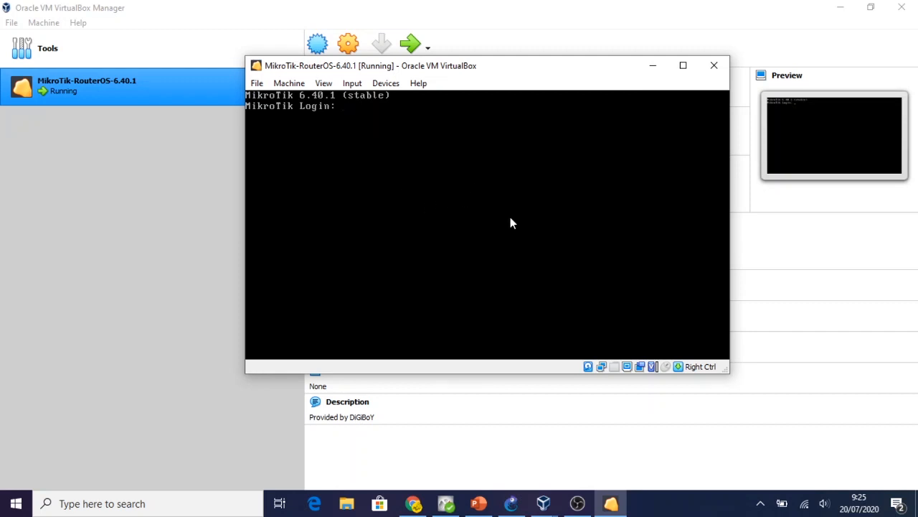
left_click(713, 66)
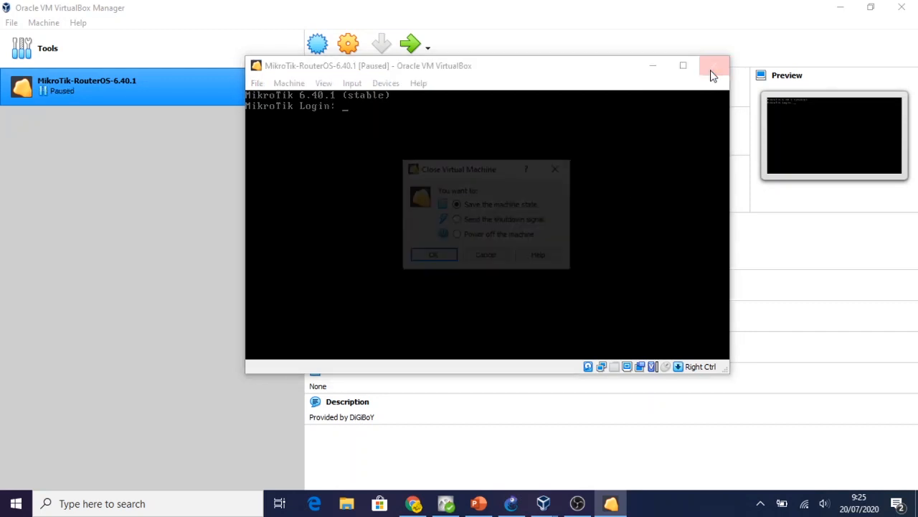
left_click(501, 238)
left_click(433, 257)
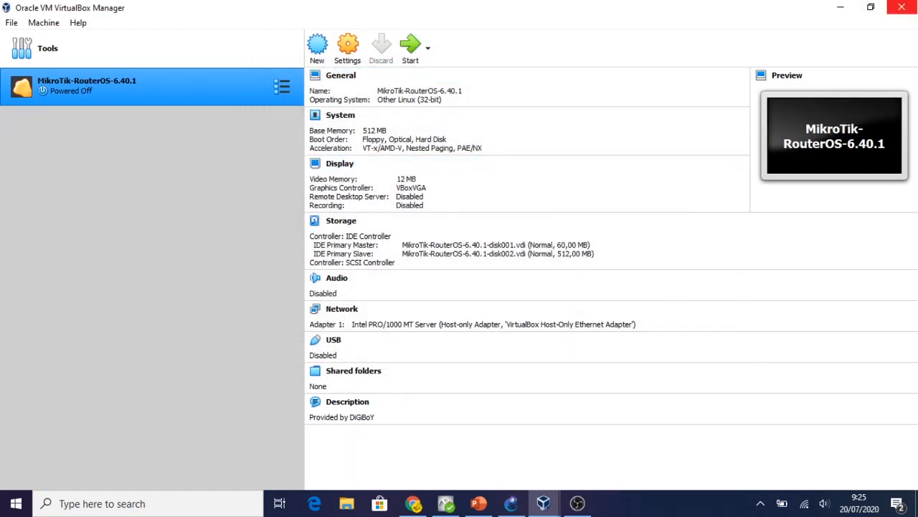
left_click(902, 7)
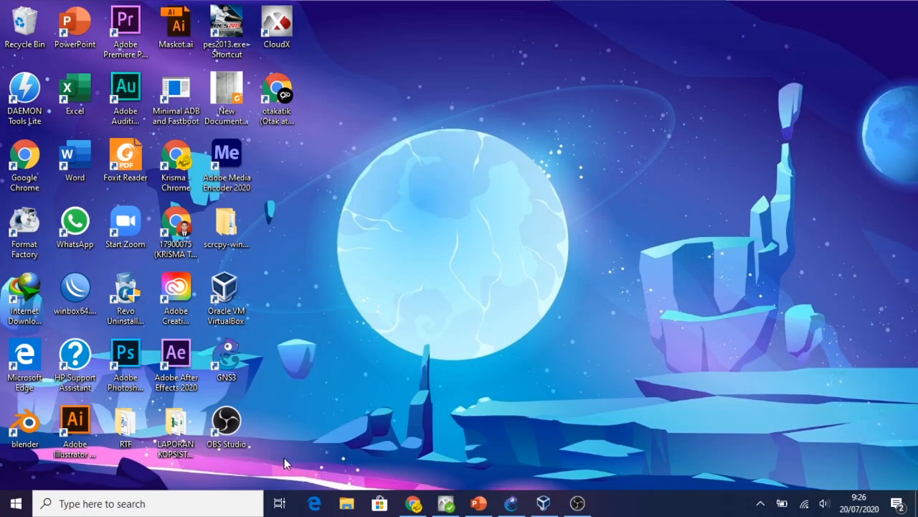
Step: Launch the Windows Add Hardware wizard by running hdwwiz
key("super+r")
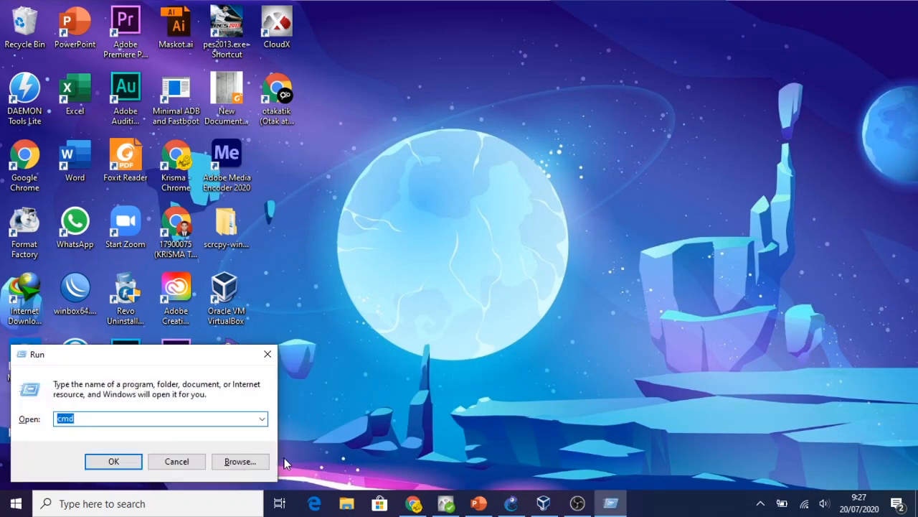
type("hd")
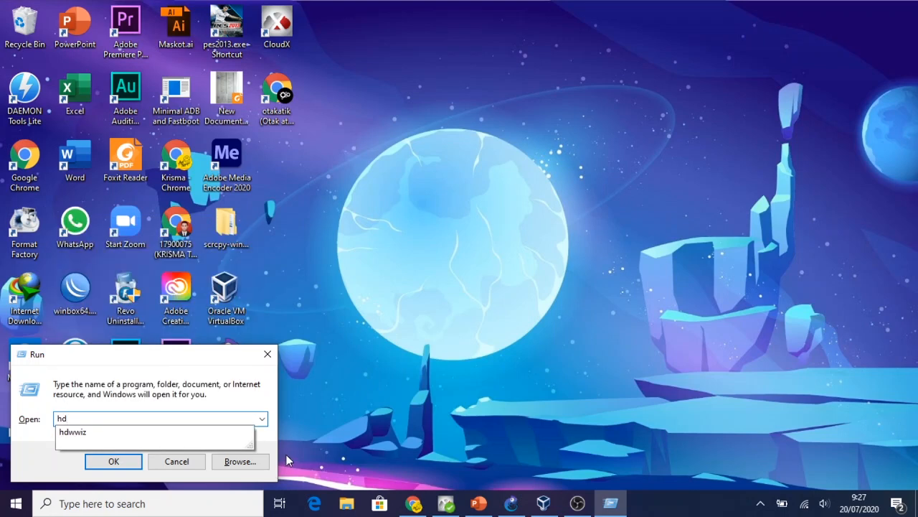
left_click(85, 433)
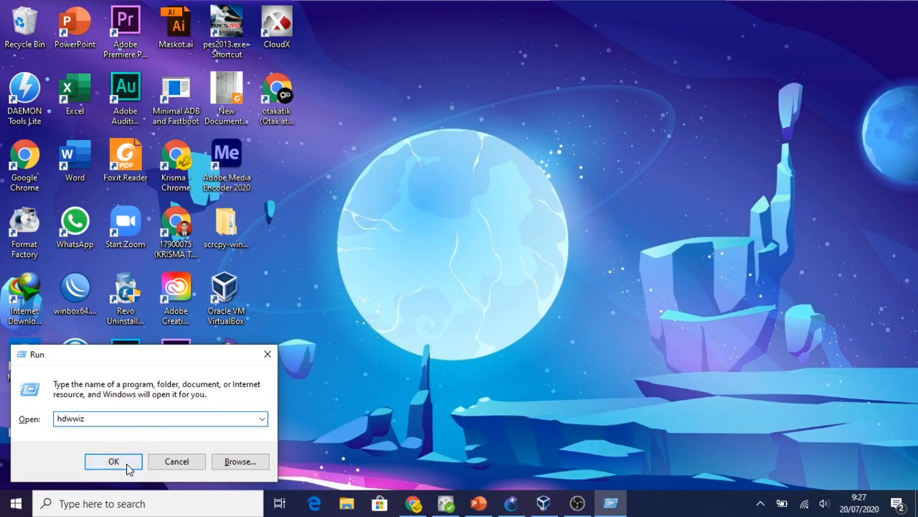
left_click(122, 464)
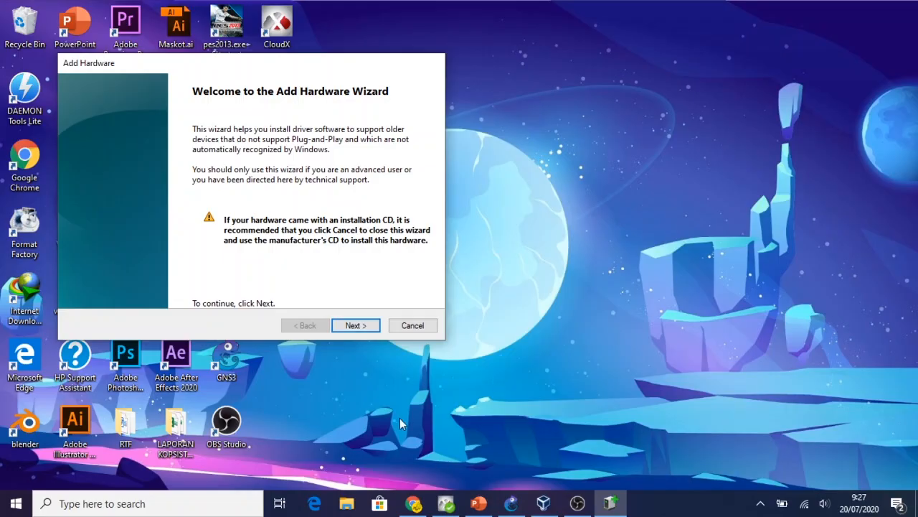
Step: Run the wizard's automatic hardware search and choose Network adapters as the type of hardware to install
left_click(355, 325)
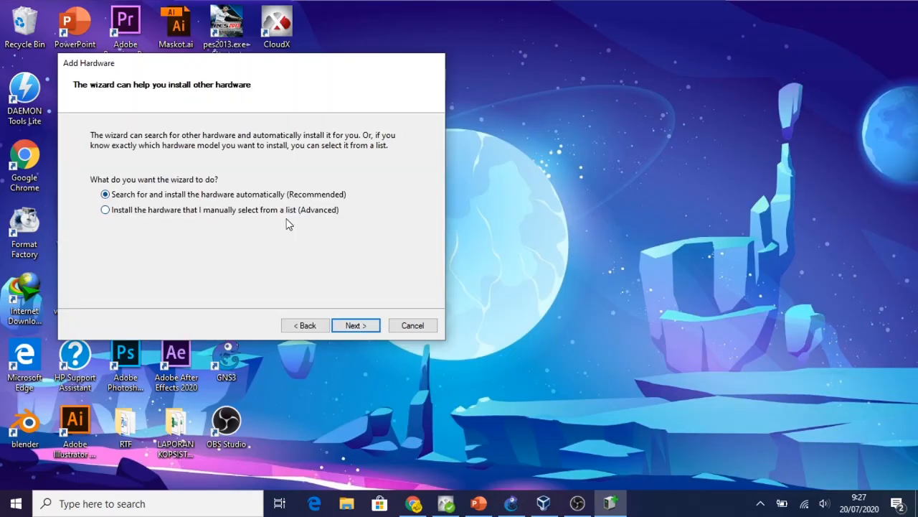
left_click(354, 326)
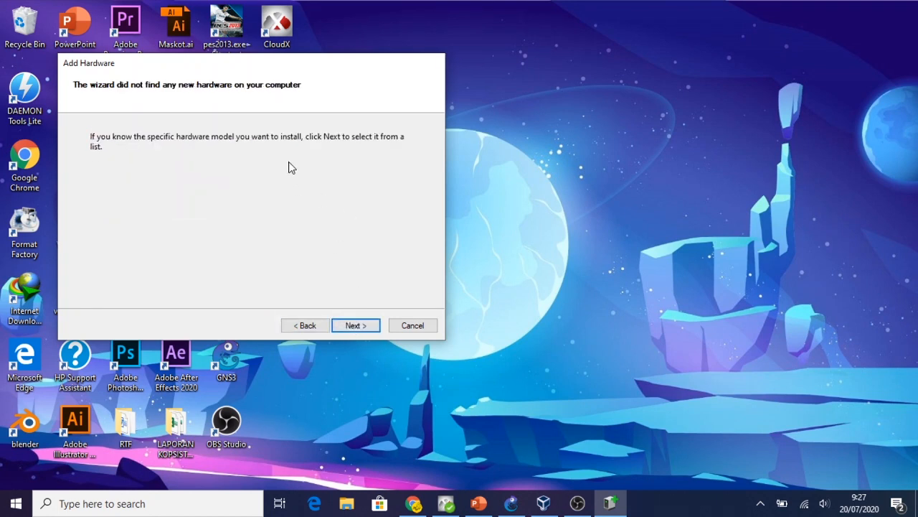
left_click(353, 326)
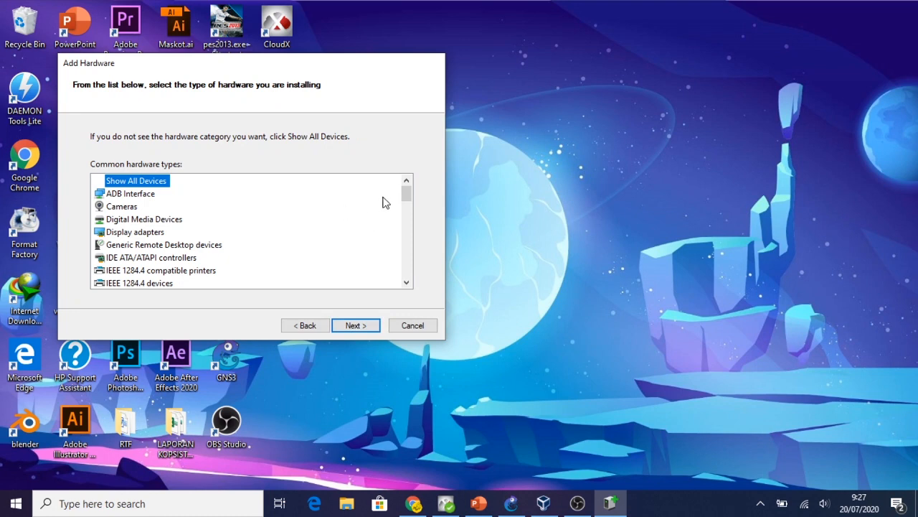
scroll(384, 203, "down", 4)
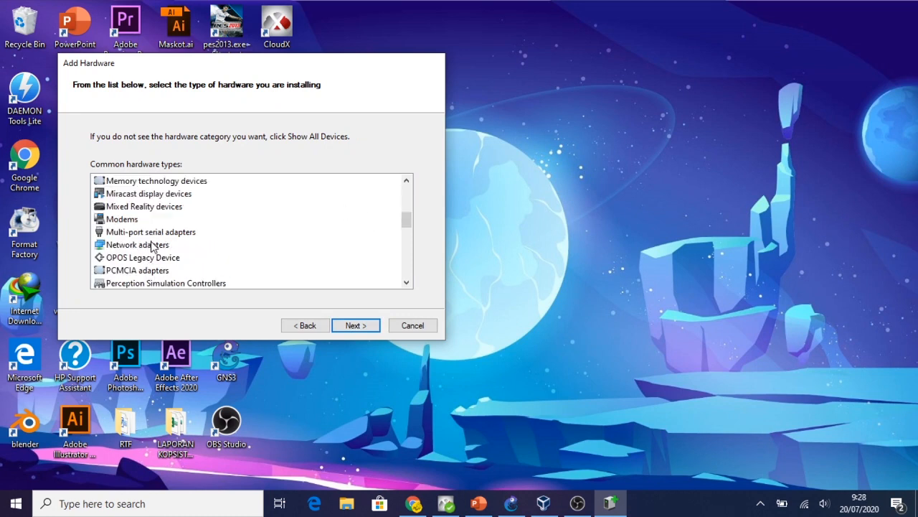
left_click(154, 244)
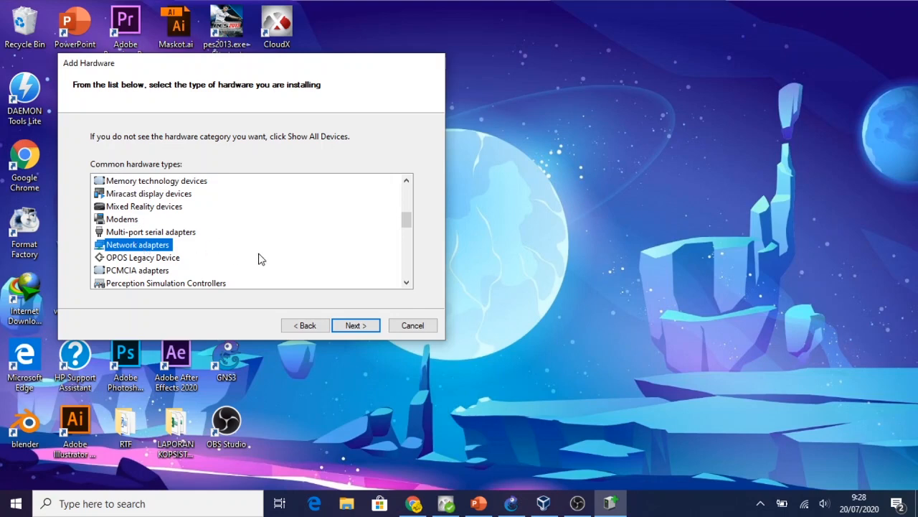
left_click(355, 327)
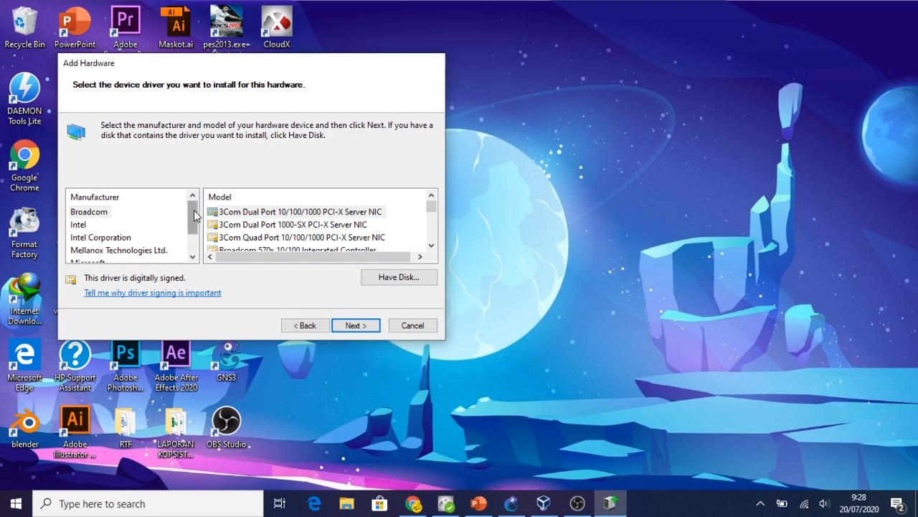
Step: Install the Microsoft KM-TEST Loopback Adapter from the manufacturer Microsoft
left_click_drag(195, 215, 195, 221)
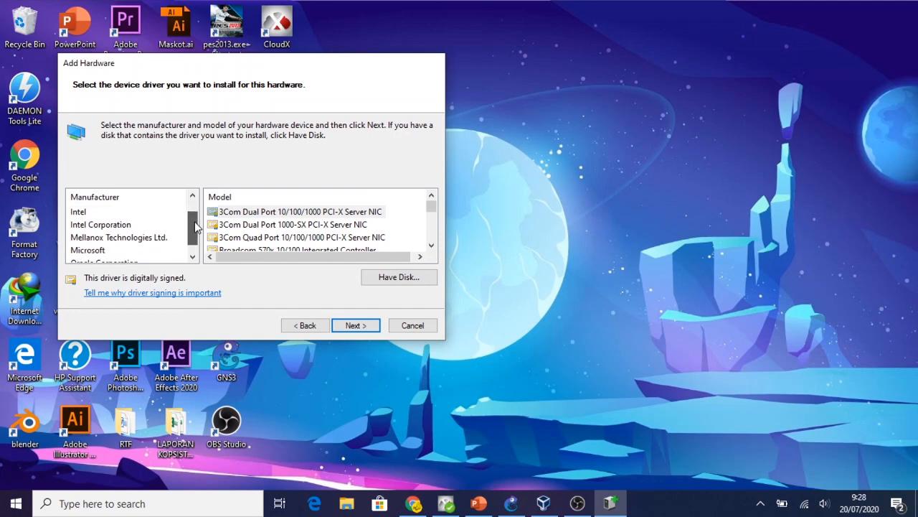
left_click(108, 250)
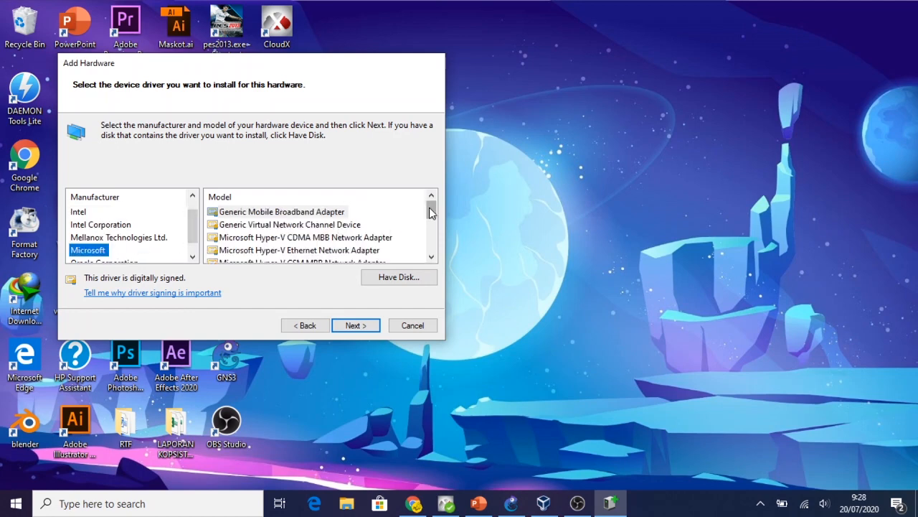
left_click_drag(431, 208, 432, 241)
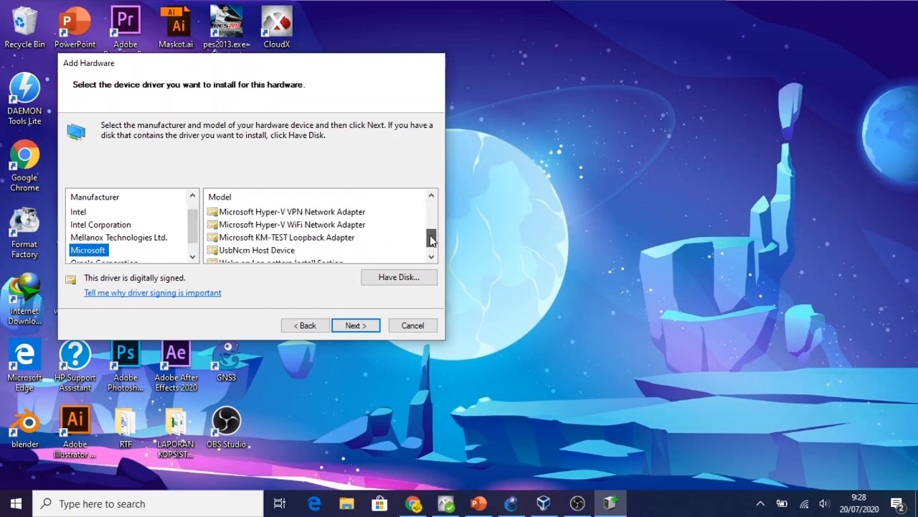
left_click(291, 243)
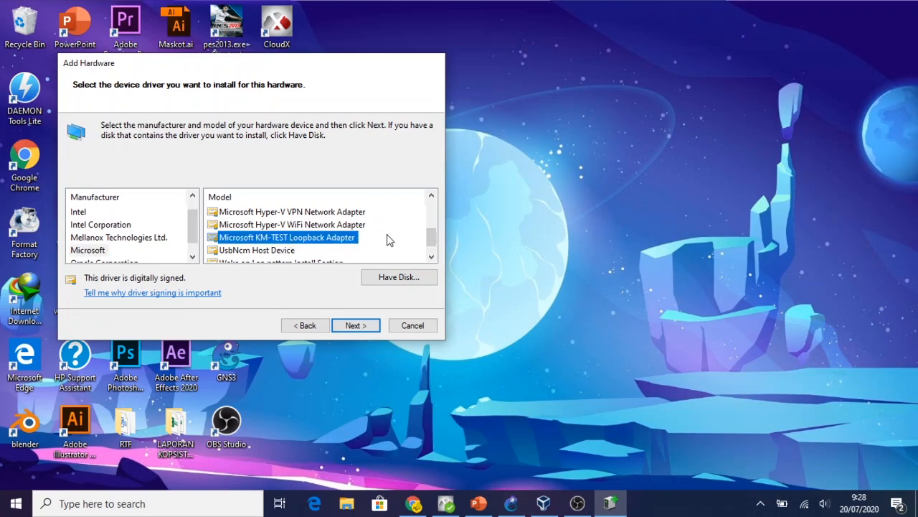
left_click(354, 328)
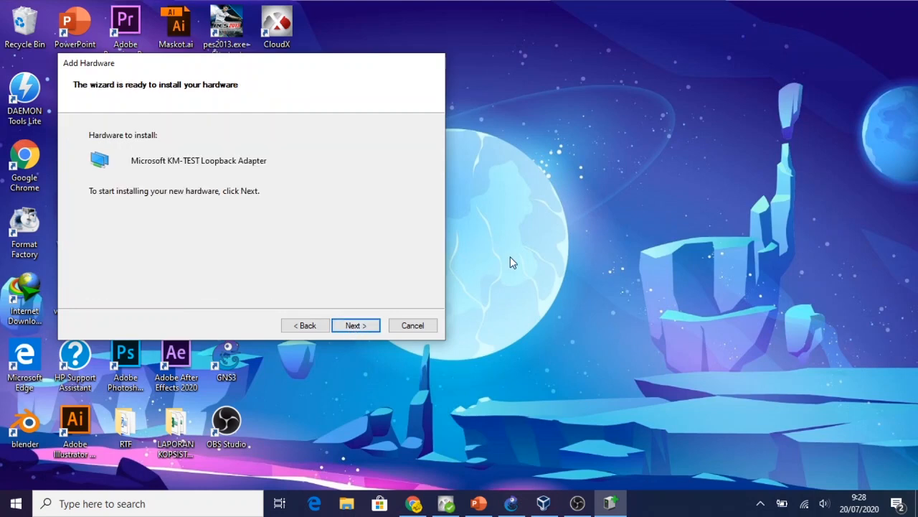
left_click(356, 326)
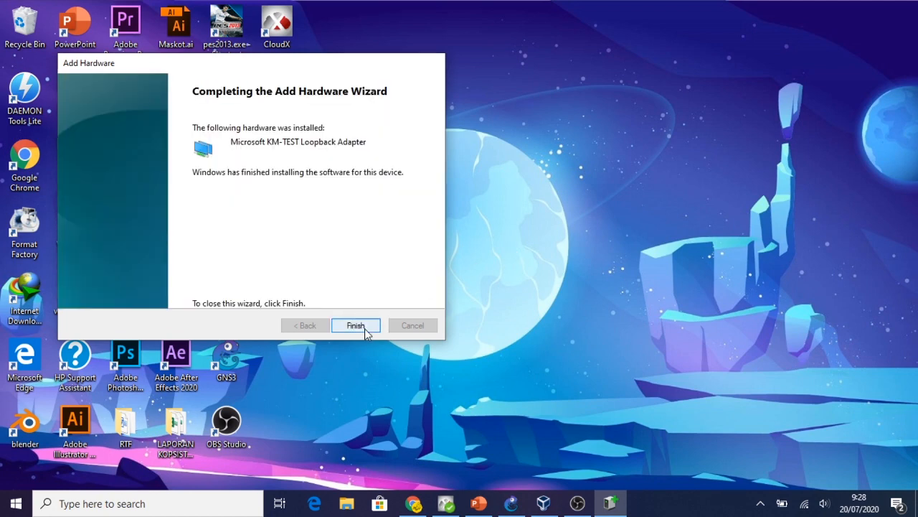
Step: Finish the Add Hardware wizard and check the loopback adapter among the Windows network connections
left_click(356, 325)
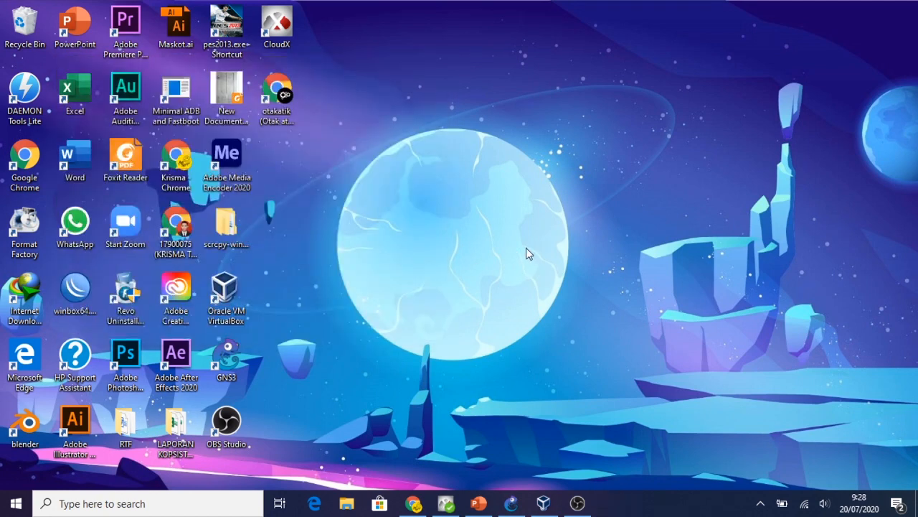
right_click(804, 504)
left_click(804, 501)
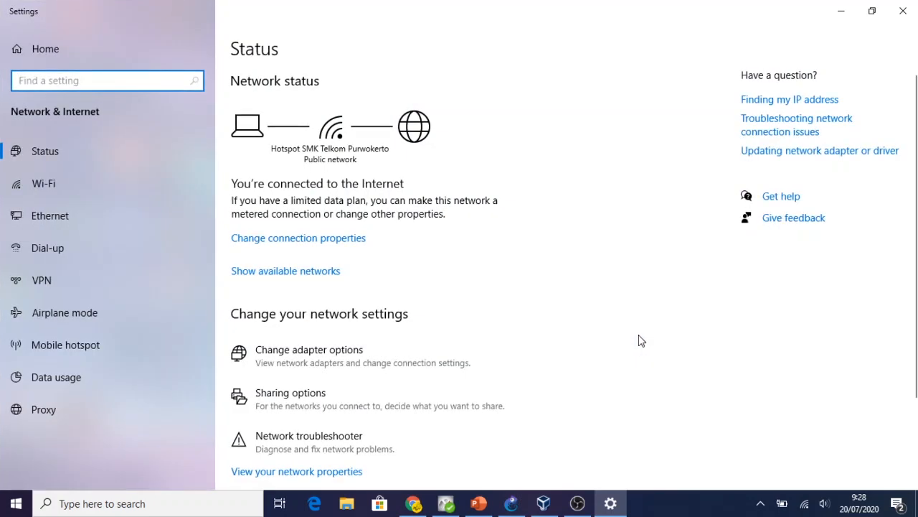
left_click(370, 351)
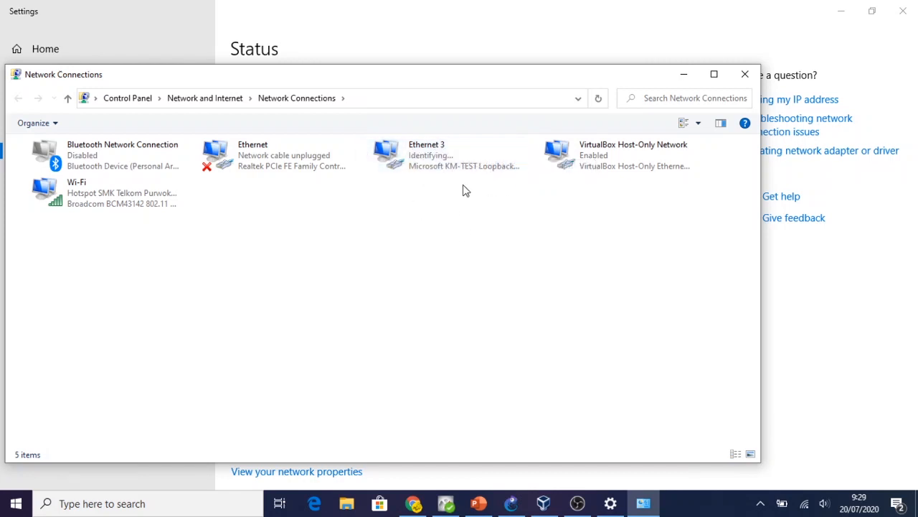
left_click(742, 82)
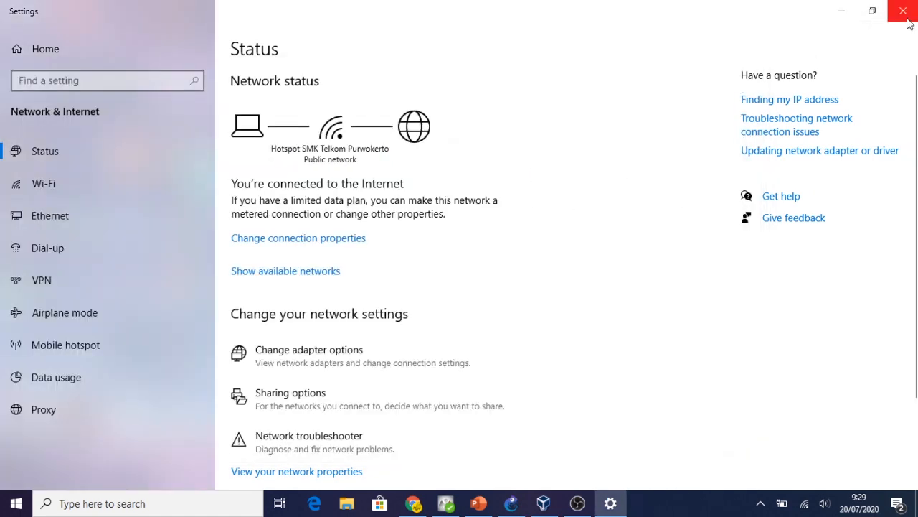
left_click(905, 15)
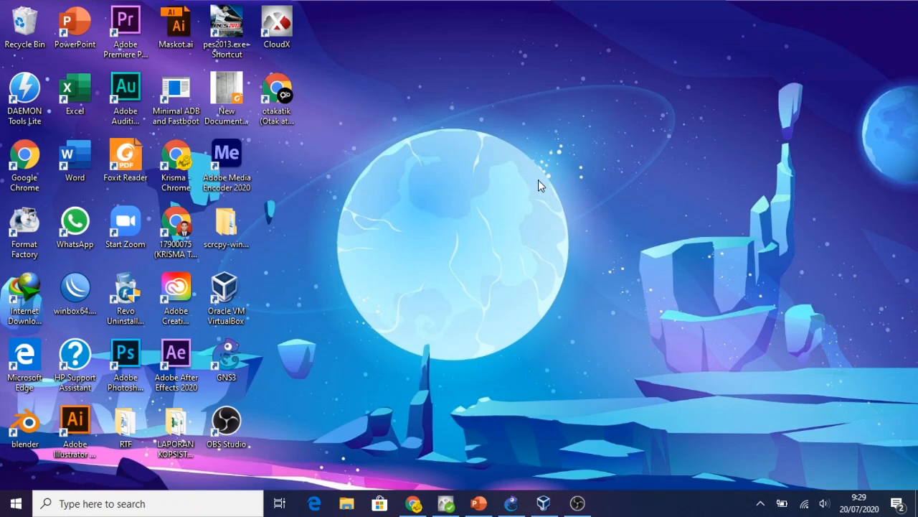
Step: Switch to GNS3 and create a VirtualBox VM template from the MikroTik-RouterOS-6.40.1 virtual machine
left_click(510, 504)
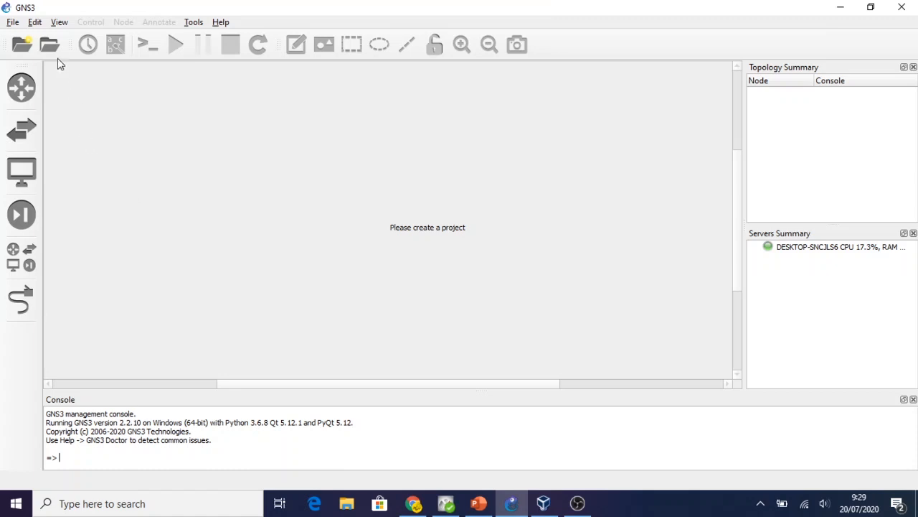
left_click(36, 22)
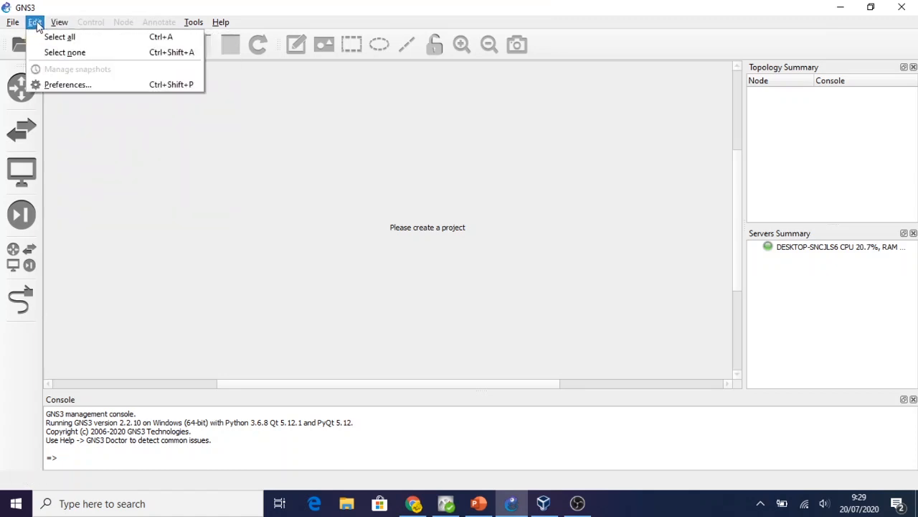
left_click(50, 87)
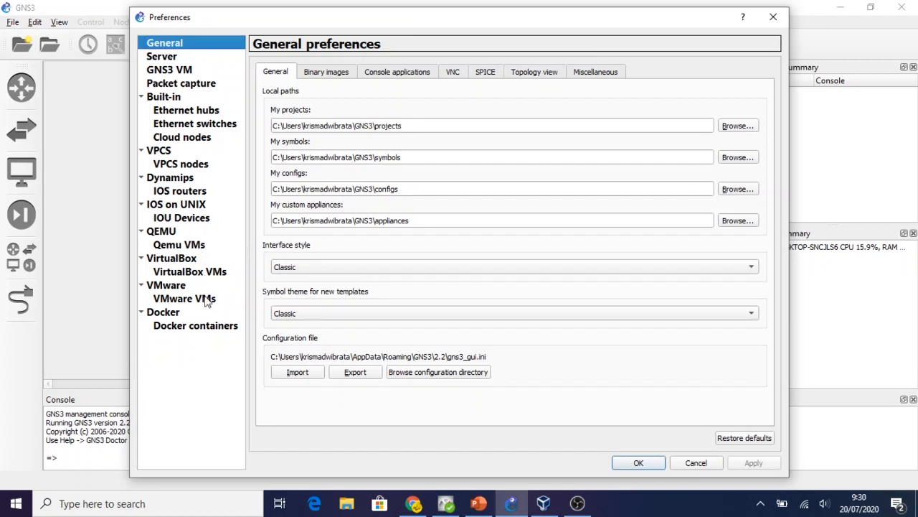
left_click(198, 273)
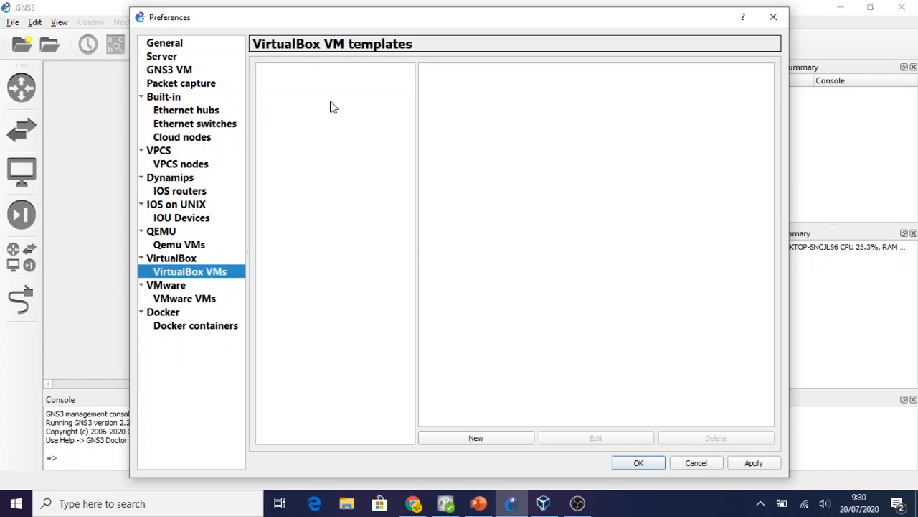
left_click(477, 438)
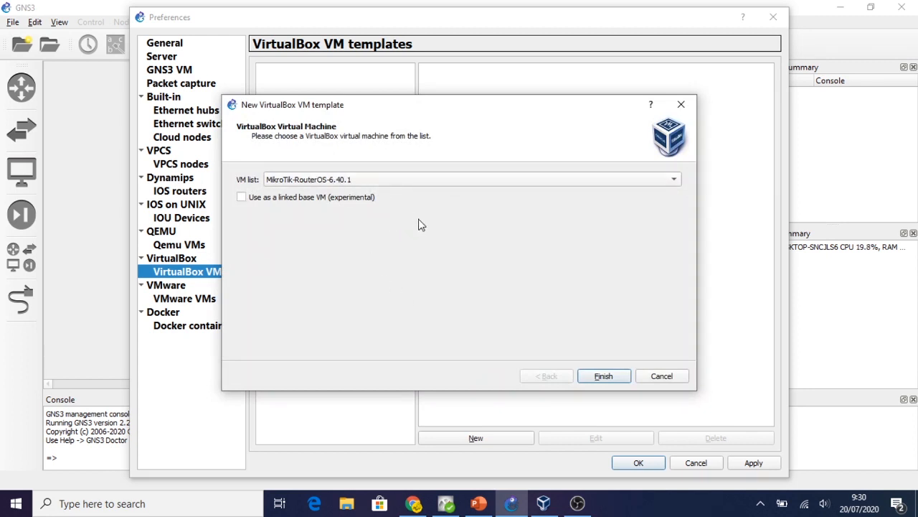
left_click(470, 184)
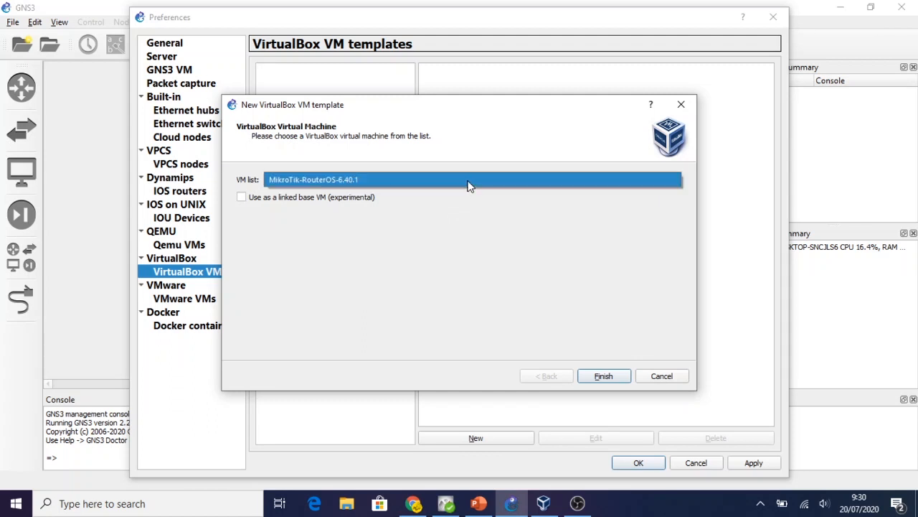
left_click(469, 184)
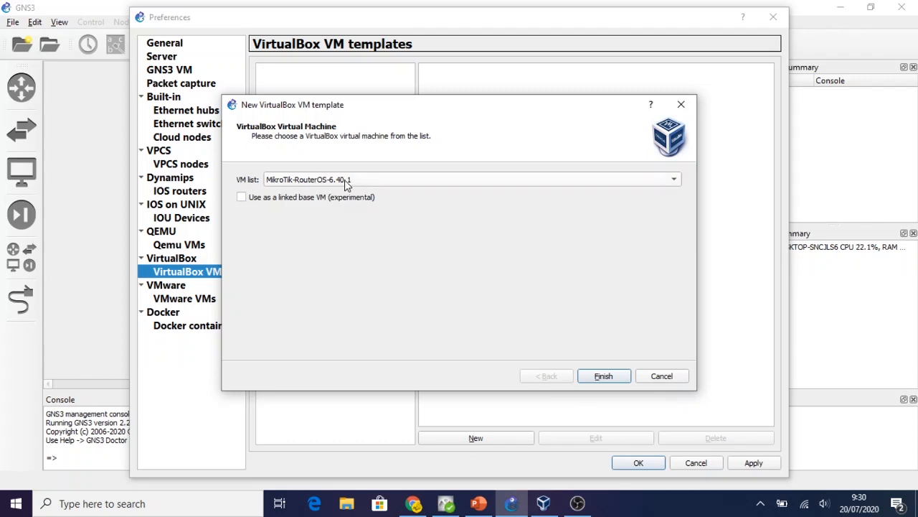
left_click(603, 378)
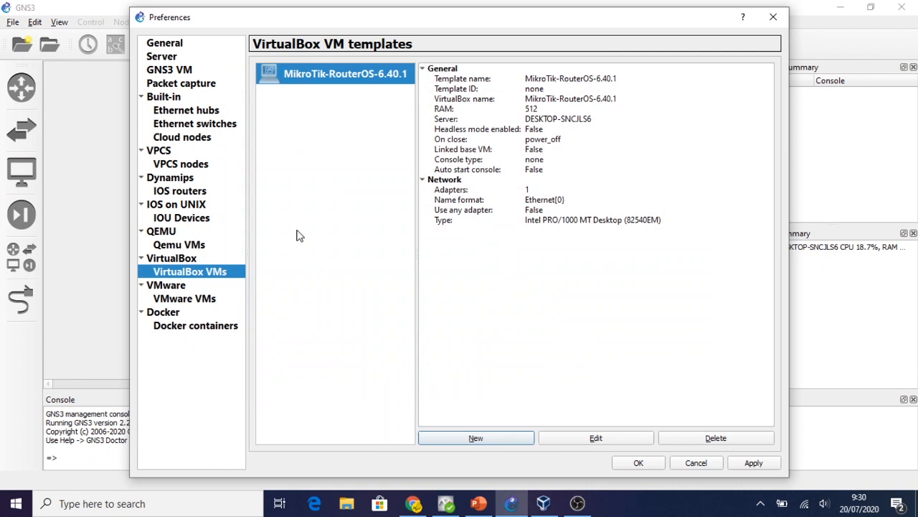
Step: Change the MikroTik-RouterOS-6.40.1 template's symbol to the Classic router symbol, filtering the symbols library by "router"
left_click(582, 437)
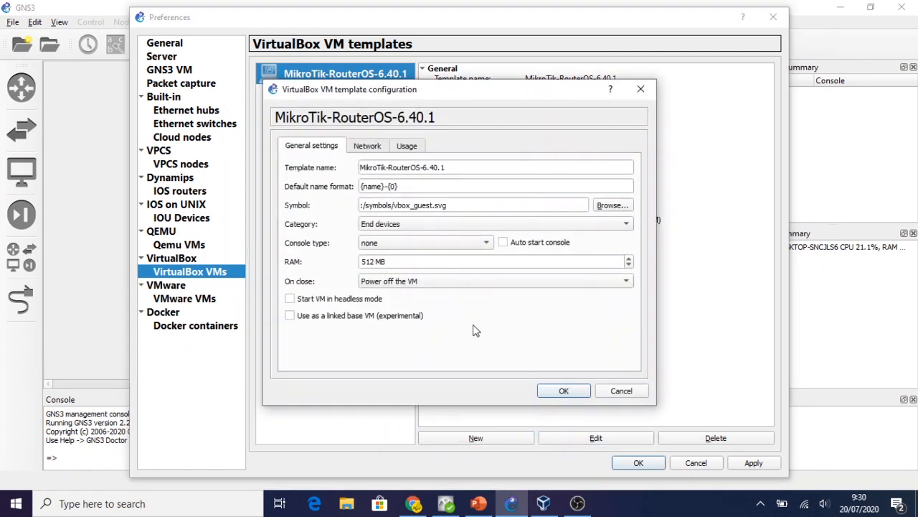
left_click(605, 206)
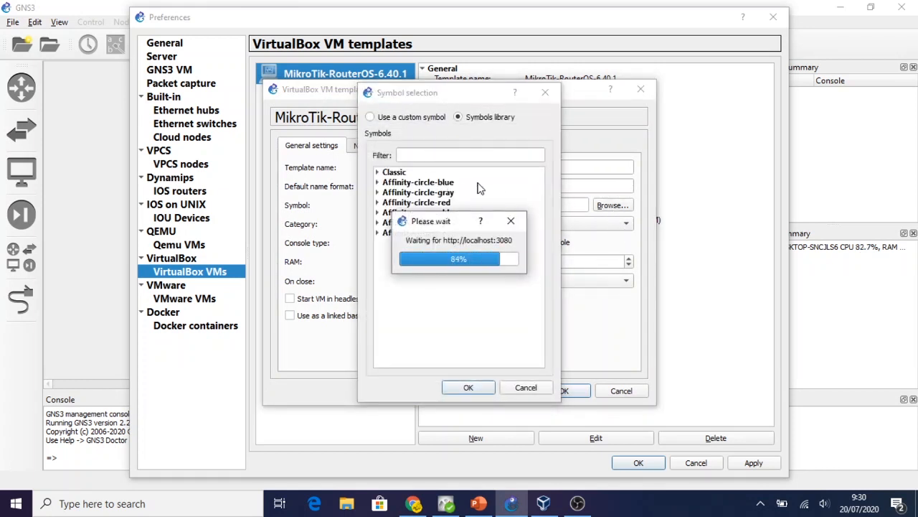
left_click(378, 174)
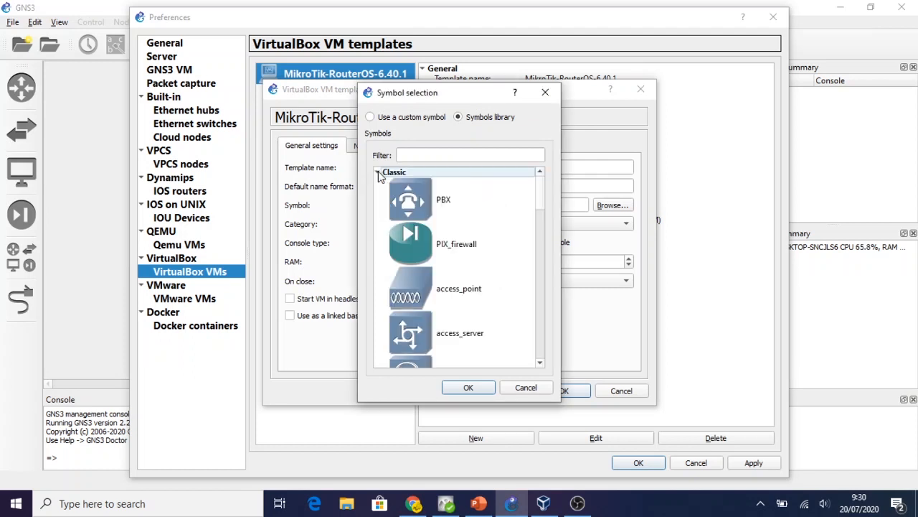
left_click(426, 156)
type("r")
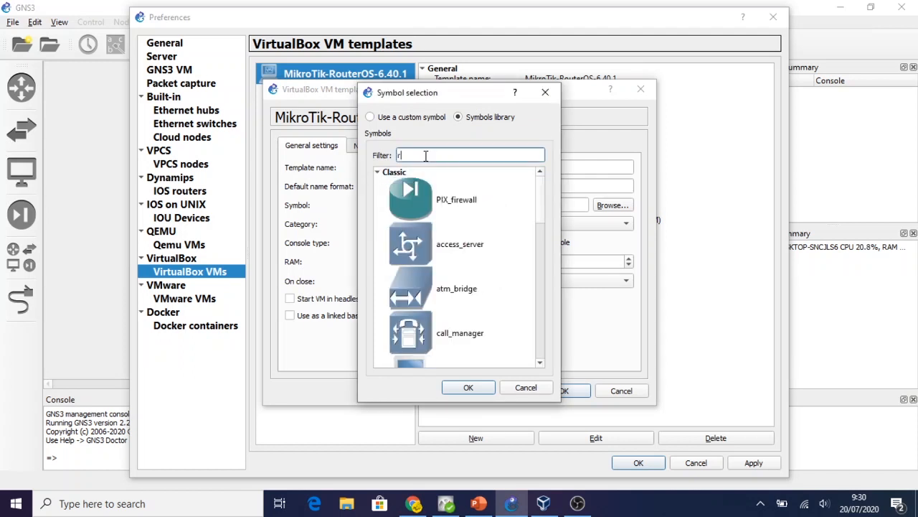
type("outer")
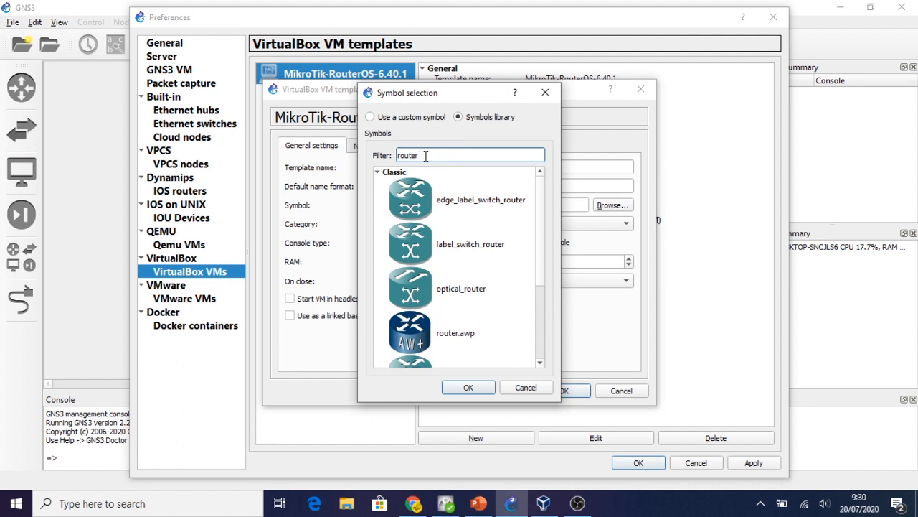
left_click(541, 239)
scroll(541, 239, "down", 3)
left_click(464, 278)
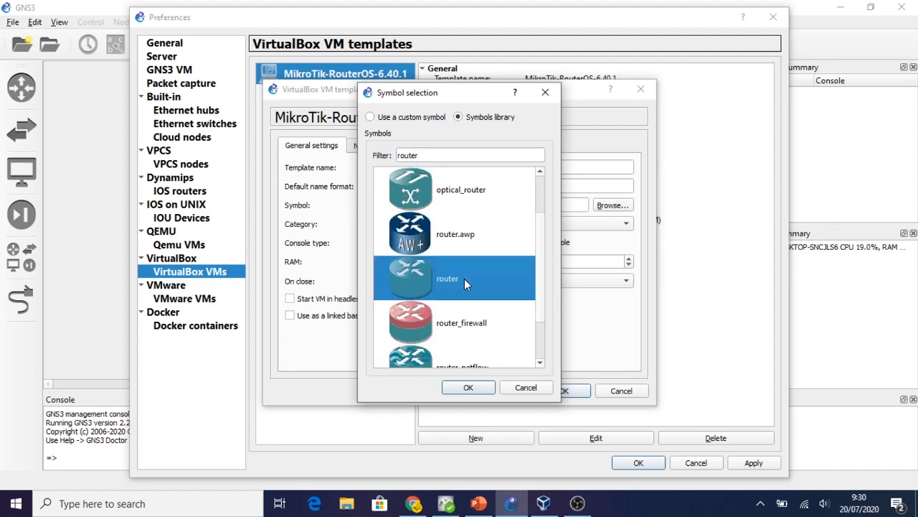
left_click(469, 388)
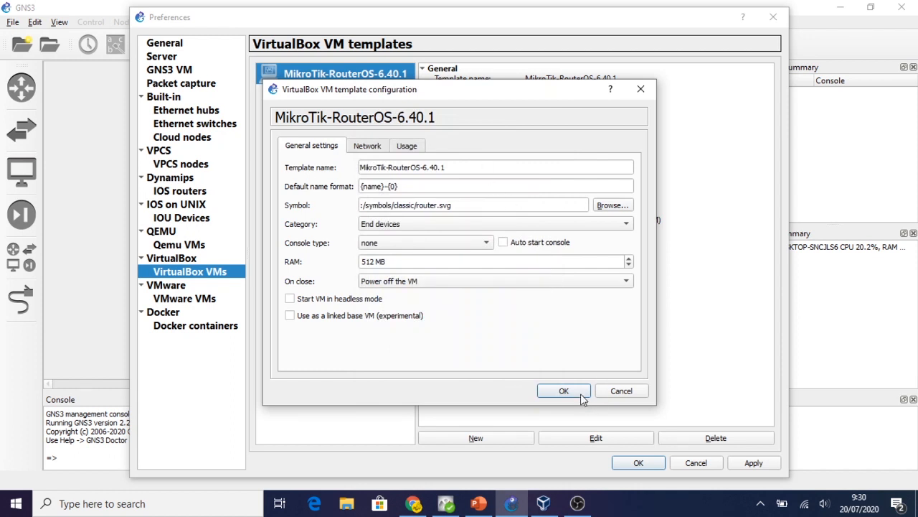
Step: Set the template to 5 network adapters, allow GNS3 to use any configured VirtualBox adapter, and save the preferences
left_click(367, 147)
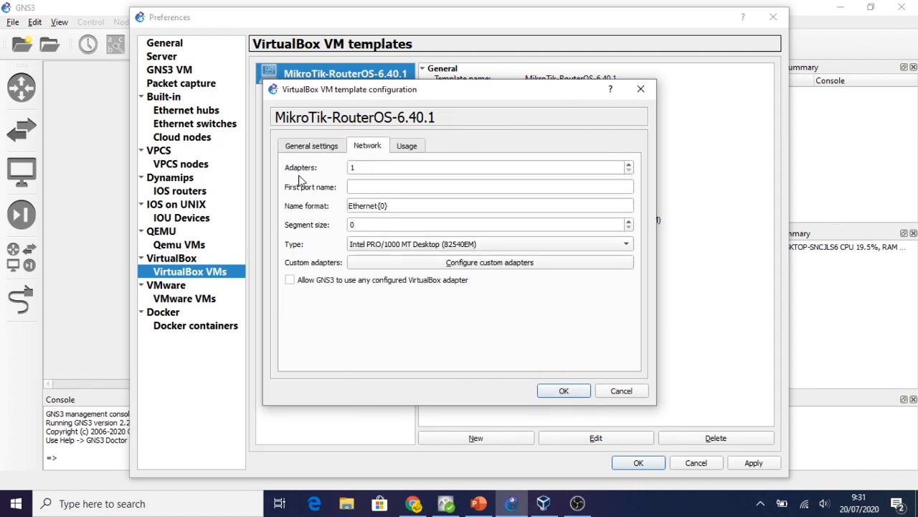
left_click(629, 164)
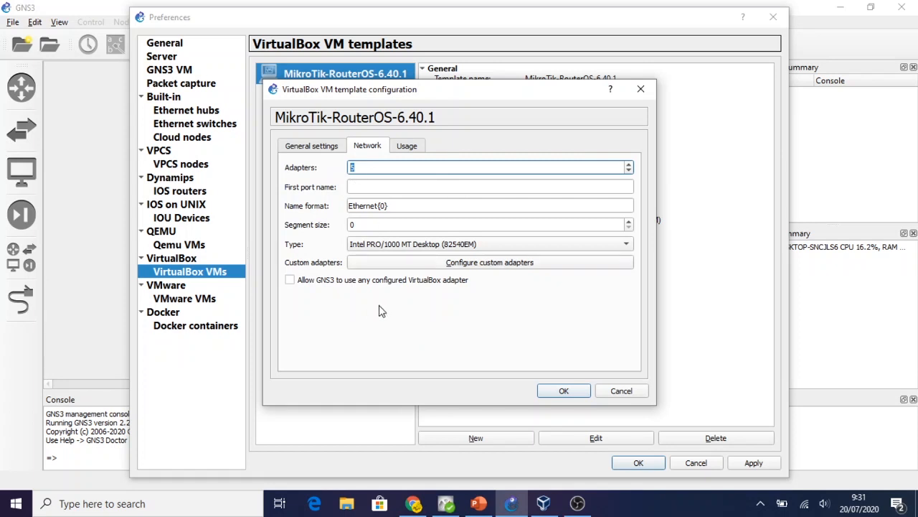
left_click(312, 282)
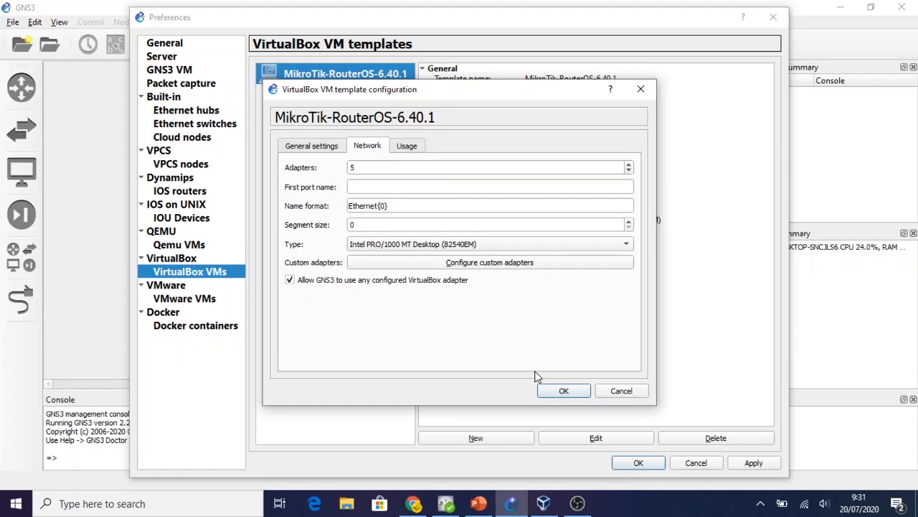
left_click(564, 393)
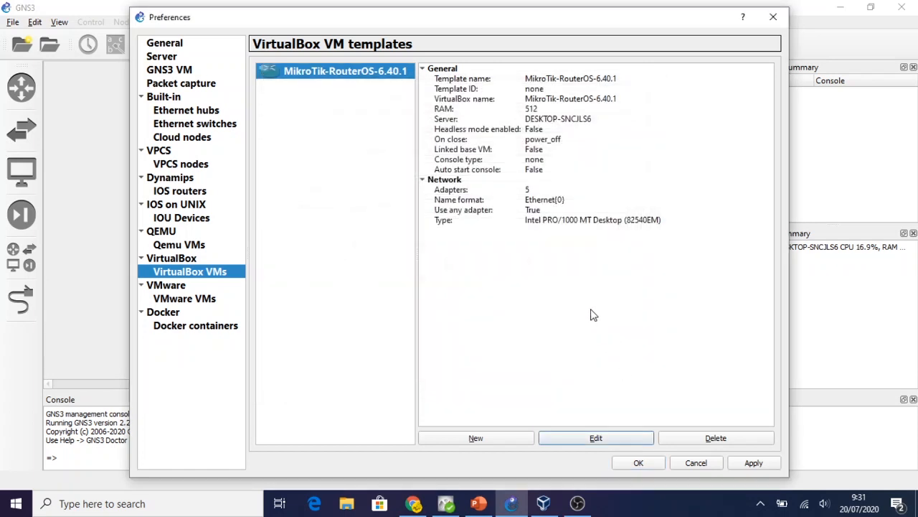
left_click(753, 462)
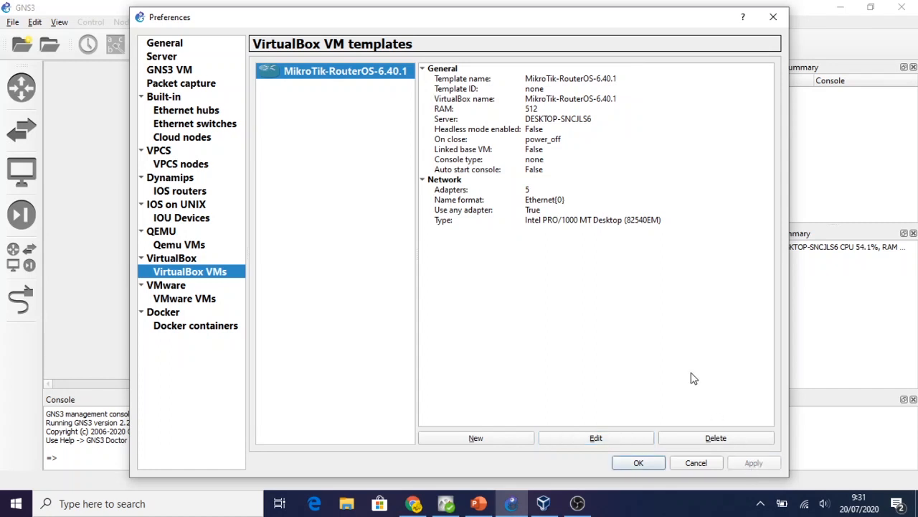
left_click(639, 462)
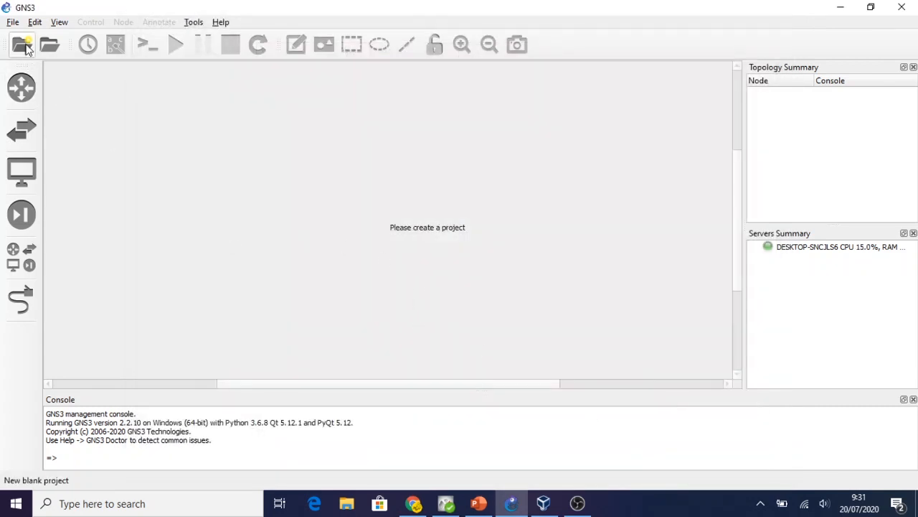
Step: Create a new blank project named mikrotik
left_click(16, 26)
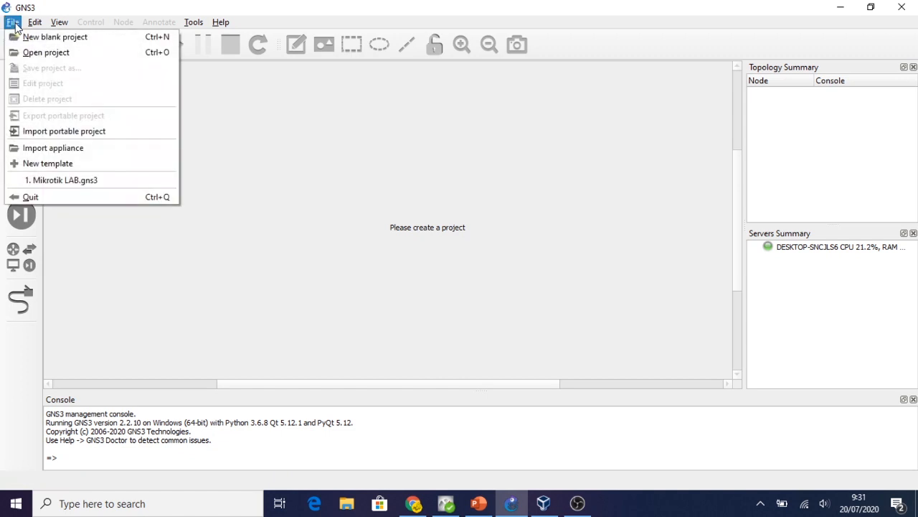
left_click(24, 36)
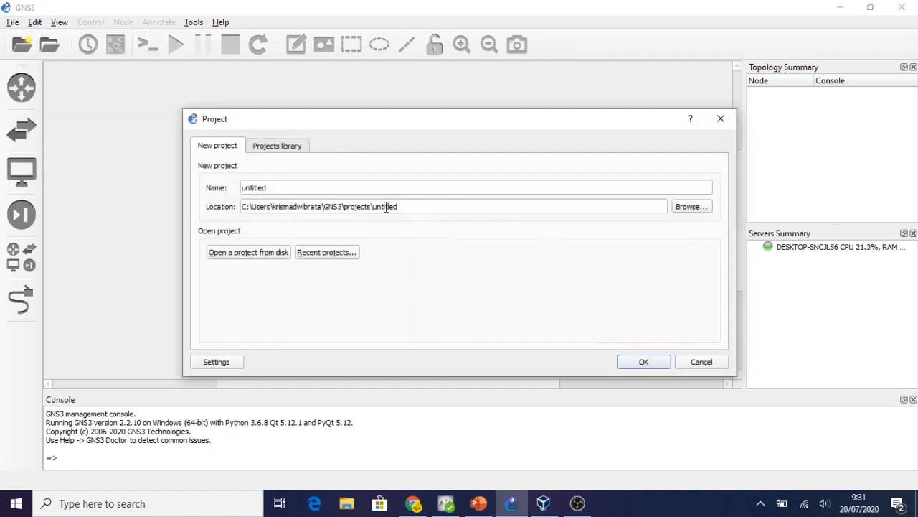
double_click(283, 185)
type("mi")
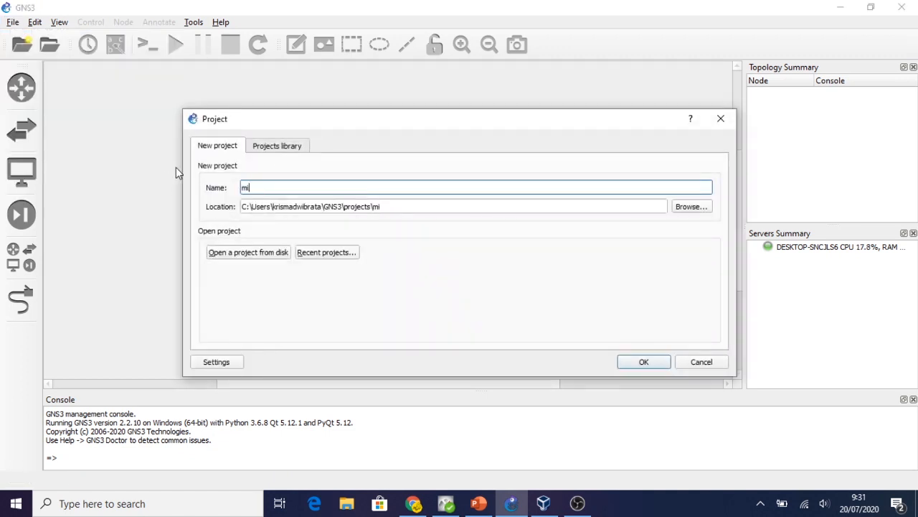
type("krotik")
left_click(636, 363)
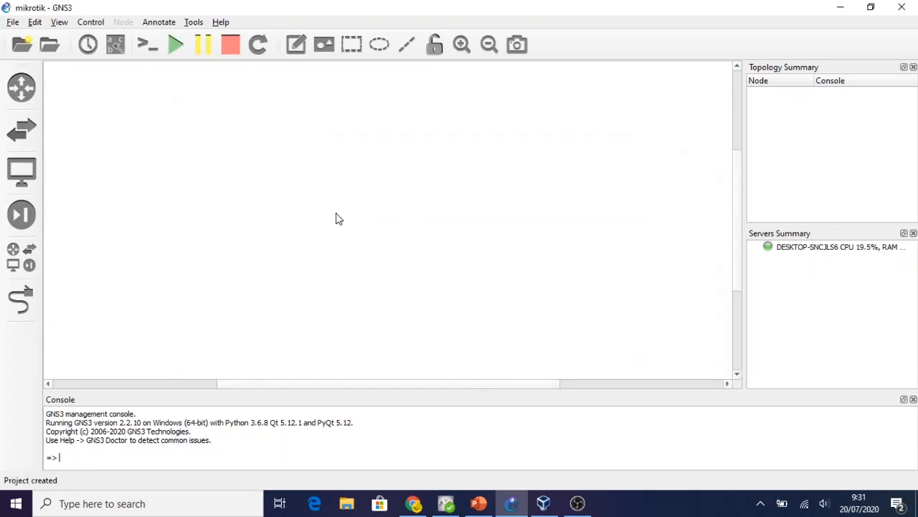
Step: Place a MikroTik-RouterOS-6.40.1 end device near the middle of the project workspace
left_click(22, 172)
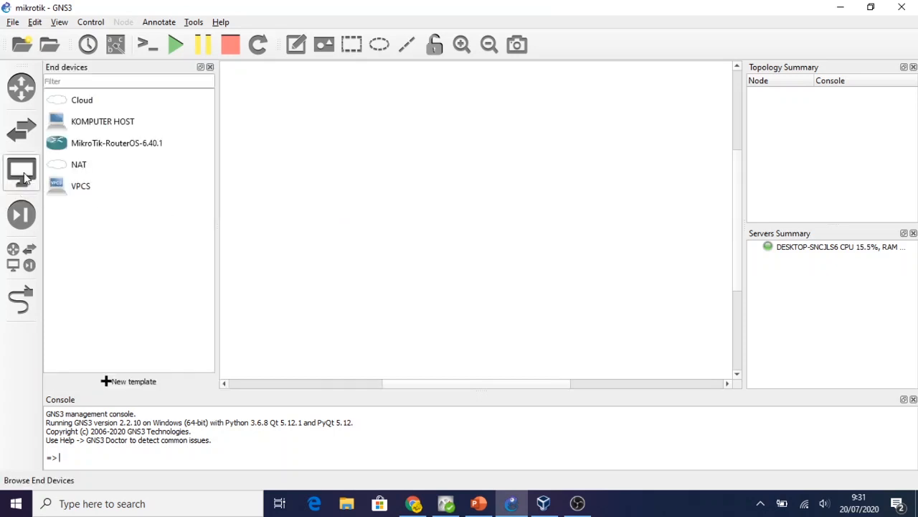
left_click_drag(124, 148, 467, 217)
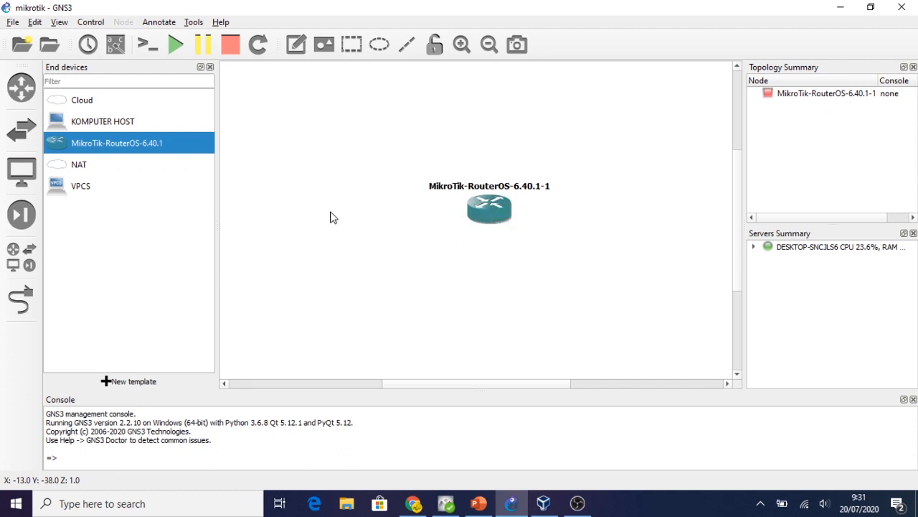
Step: Start the MikroTik router node and bring up its VirtualBox window, positioned below the node
left_click(500, 202)
right_click(483, 213)
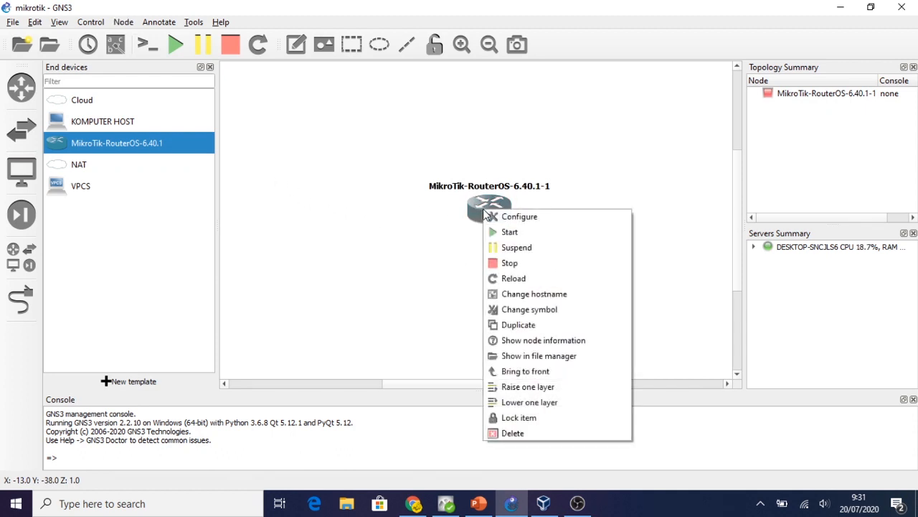
left_click(517, 232)
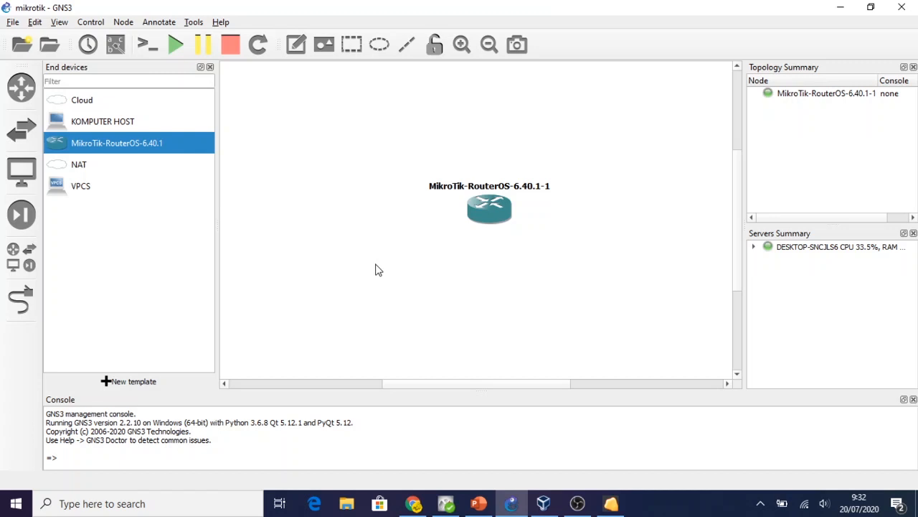
left_click(613, 505)
left_click_drag(574, 72, 606, 245)
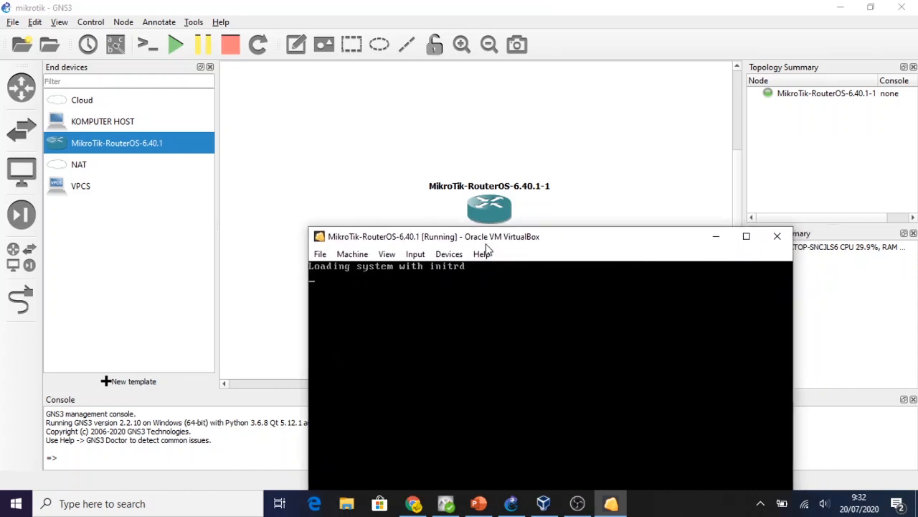